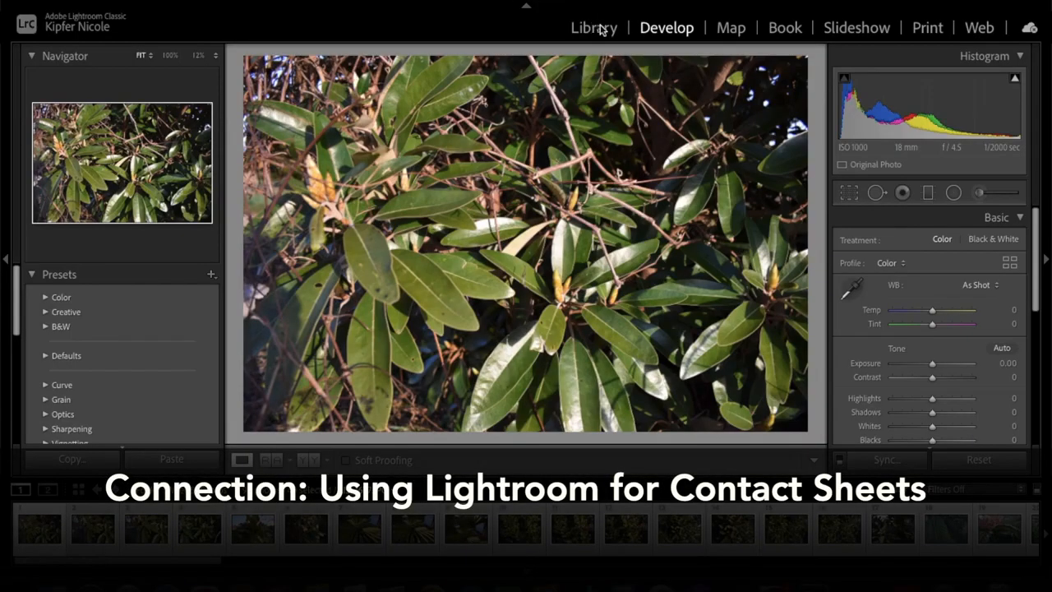
Step: Look over the selected photos in the Library grid and view their contact sheet layout in the Print module
left_click(592, 29)
scroll(428, 138, "down", 8)
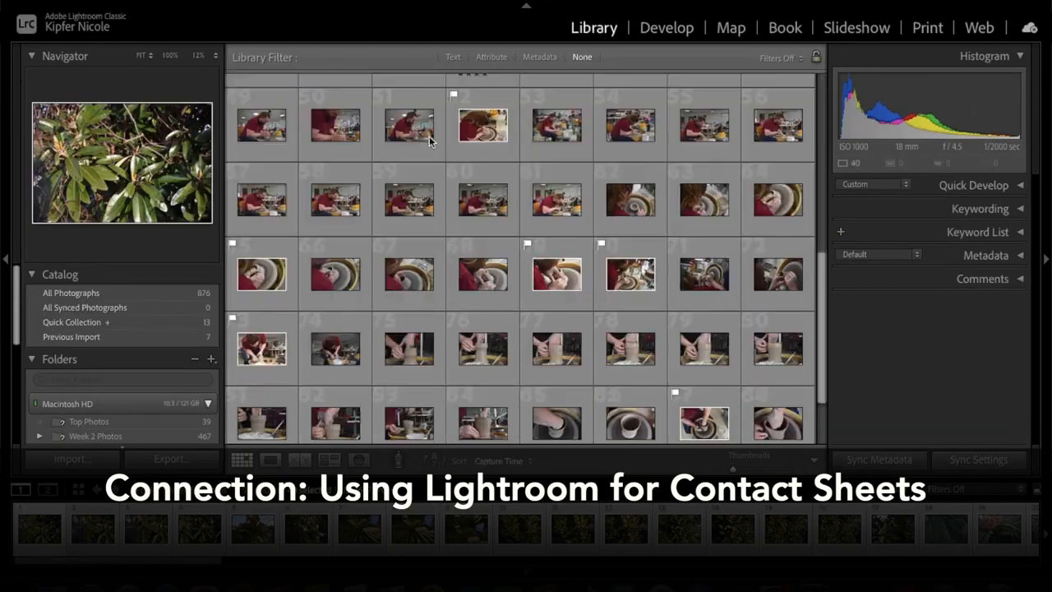
scroll(429, 140, "up", 8)
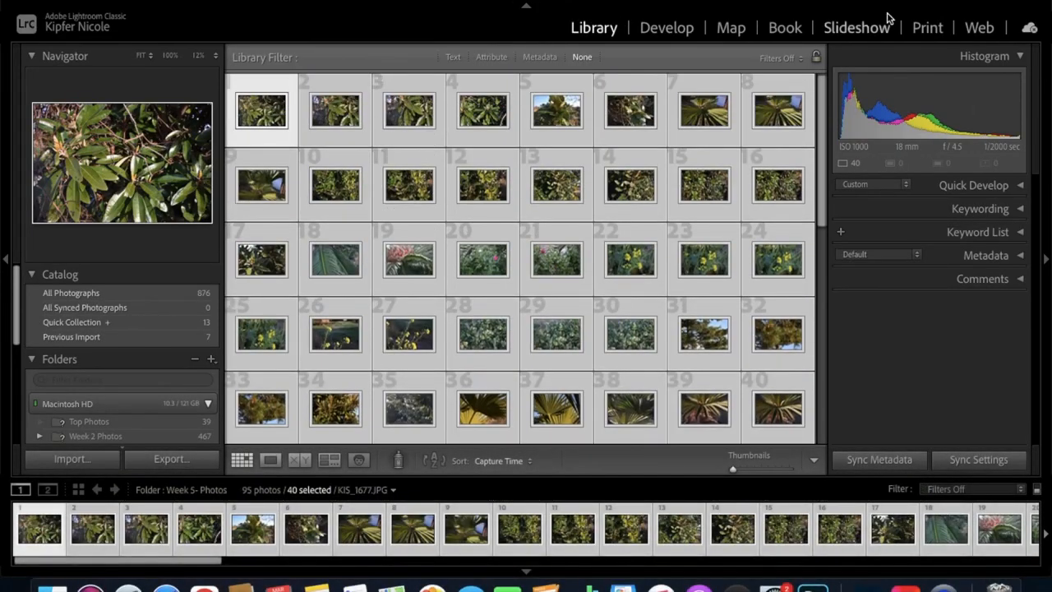
left_click(928, 28)
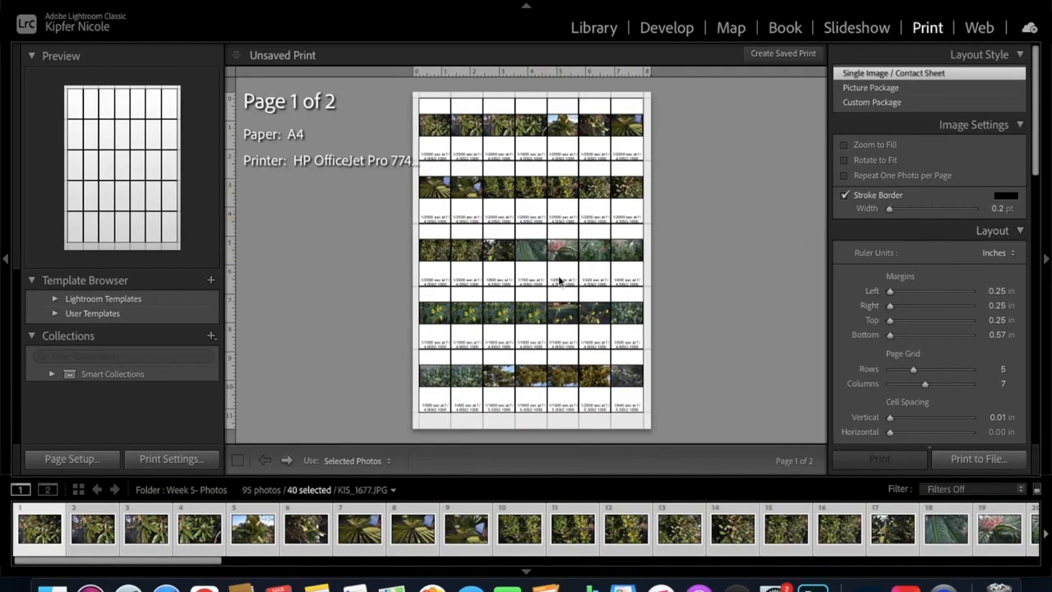
Step: Open the Develop module and step through the selected photos to KIS_1689.JPG
left_click(666, 28)
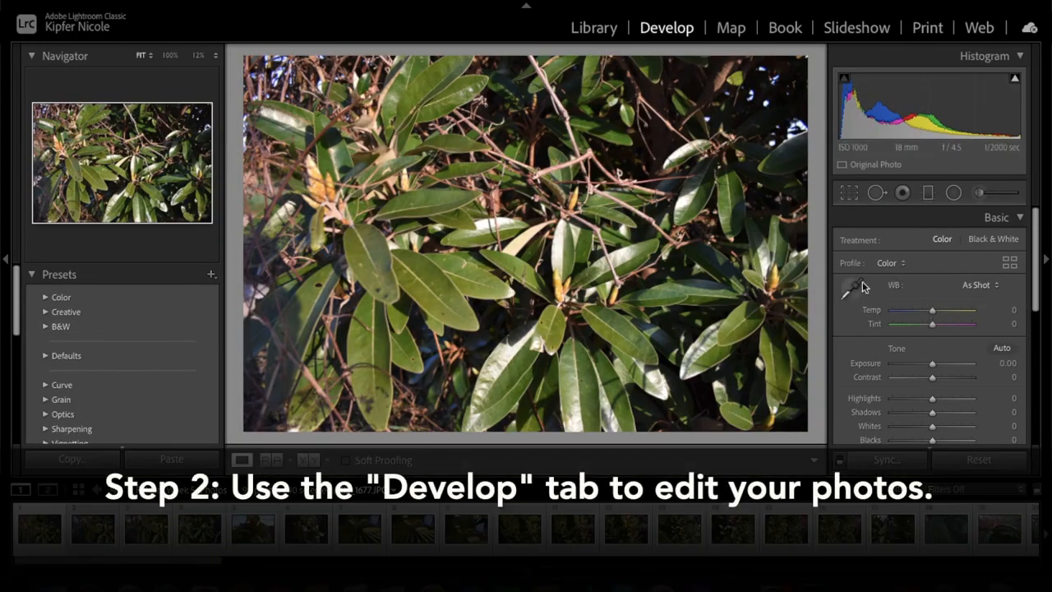
scroll(862, 285, "down", 2)
scroll(862, 284, "up", 2)
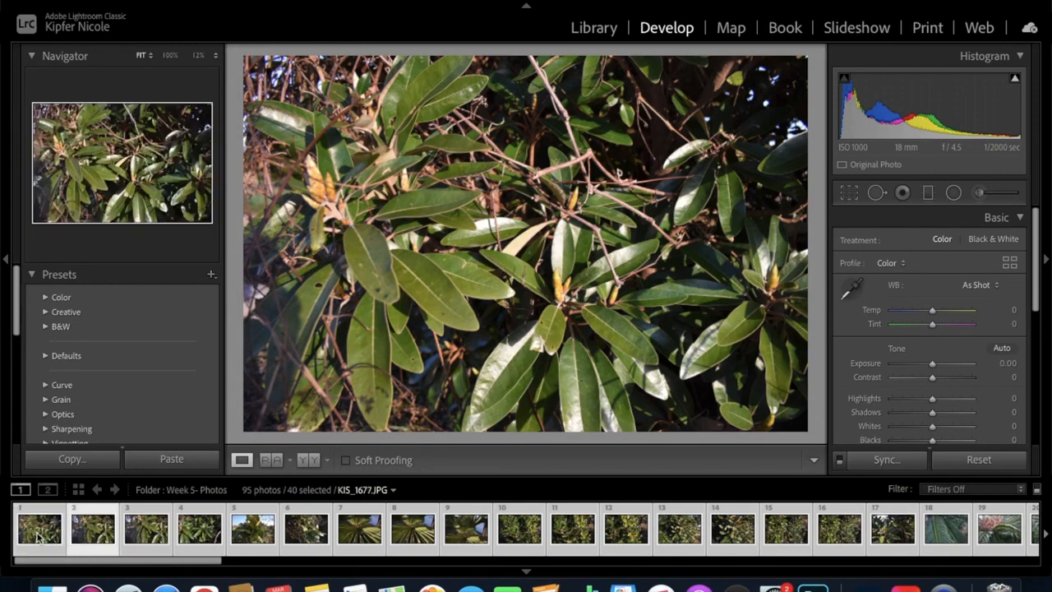
key("Right")
key("Right")
key("Right")
key("Right")
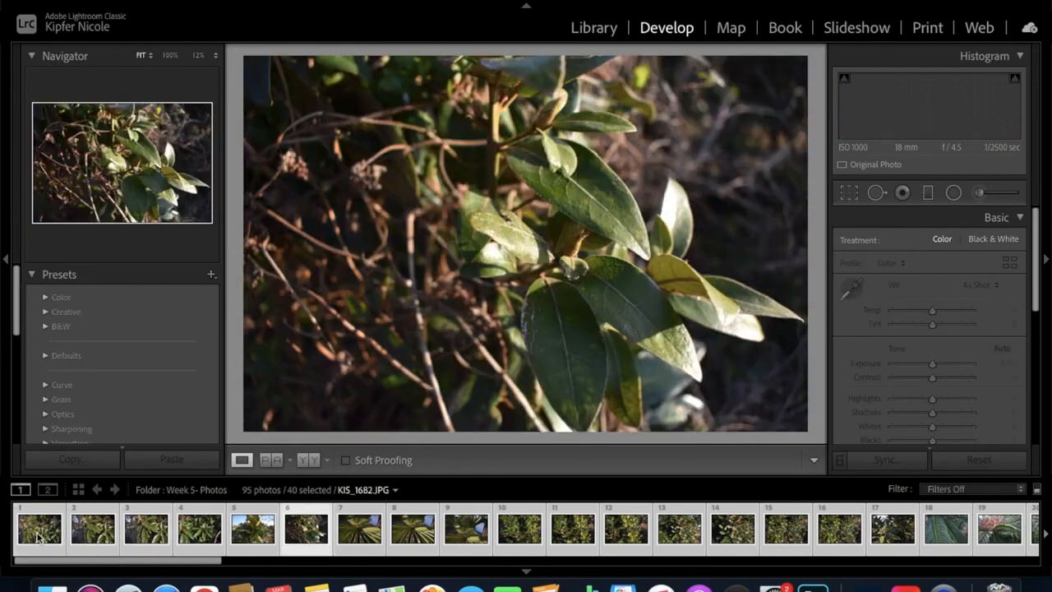
key("Right")
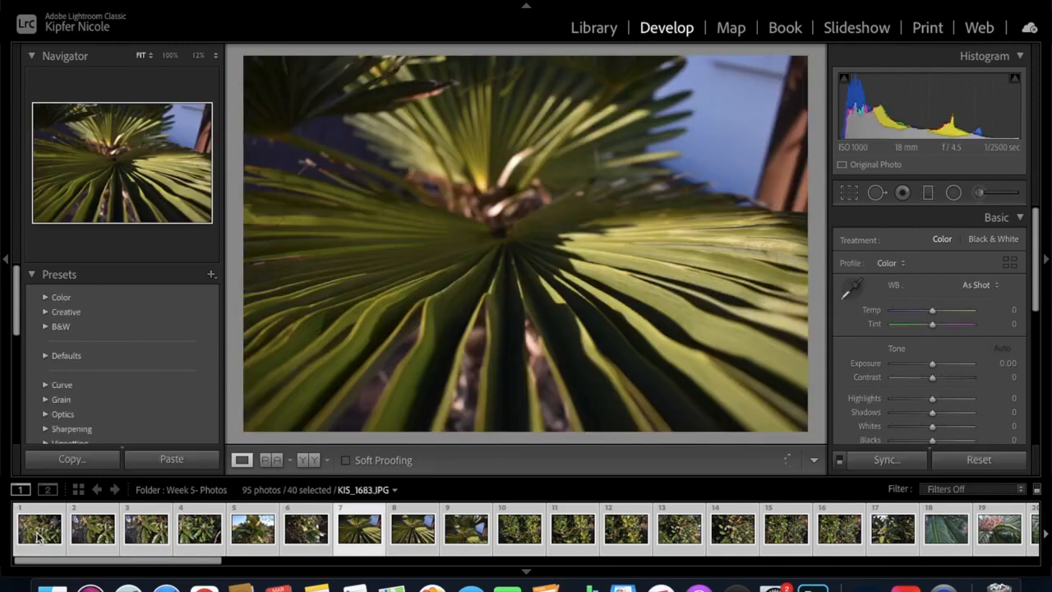
key("Right")
key("Right")
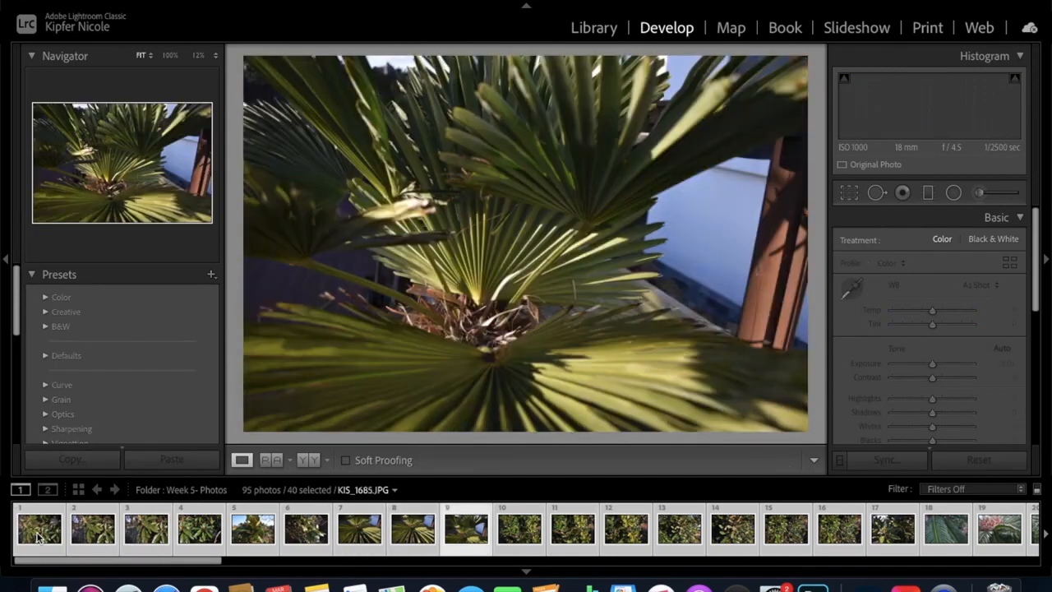
key("Right")
key("Right")
key("Right")
key("Right")
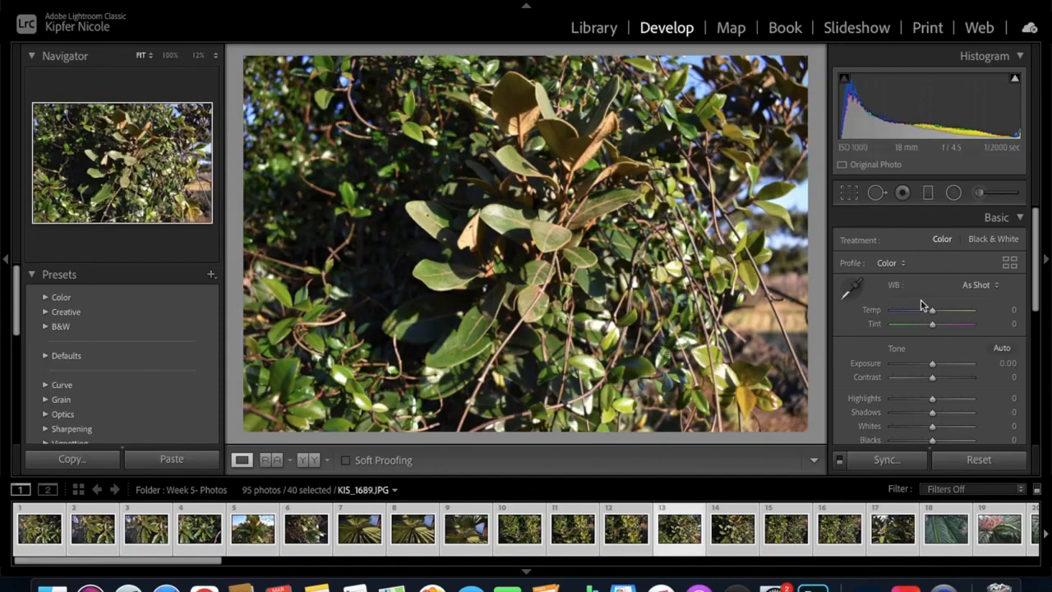
Step: Try a warmer and a cooler white balance on the photo, with Temp values of +14 and -17
scroll(920, 299, "down", 2)
scroll(920, 299, "up", 2)
left_click_drag(933, 315, 940, 317)
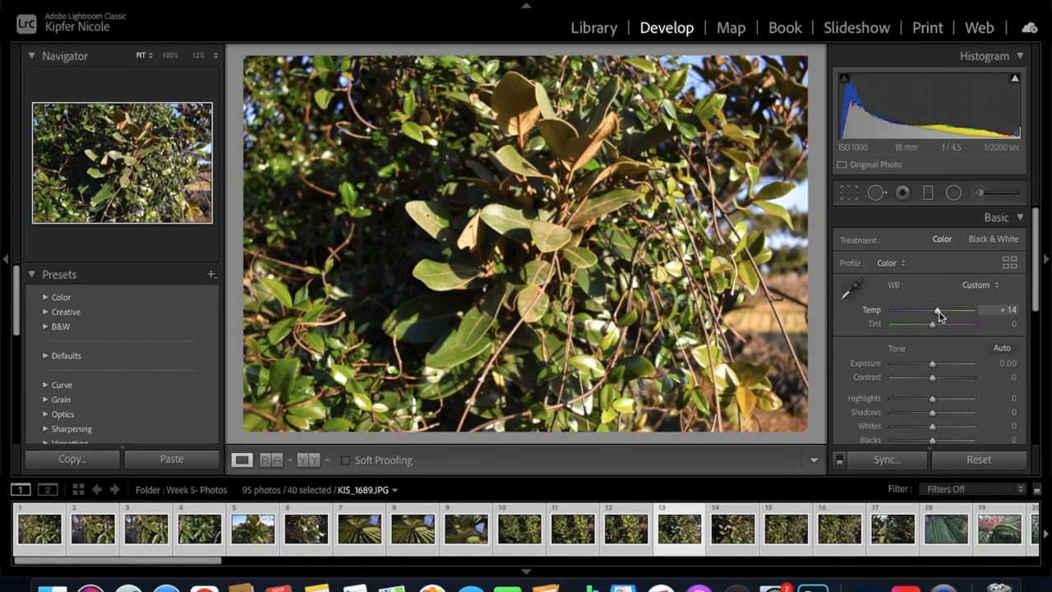
left_click(1009, 310)
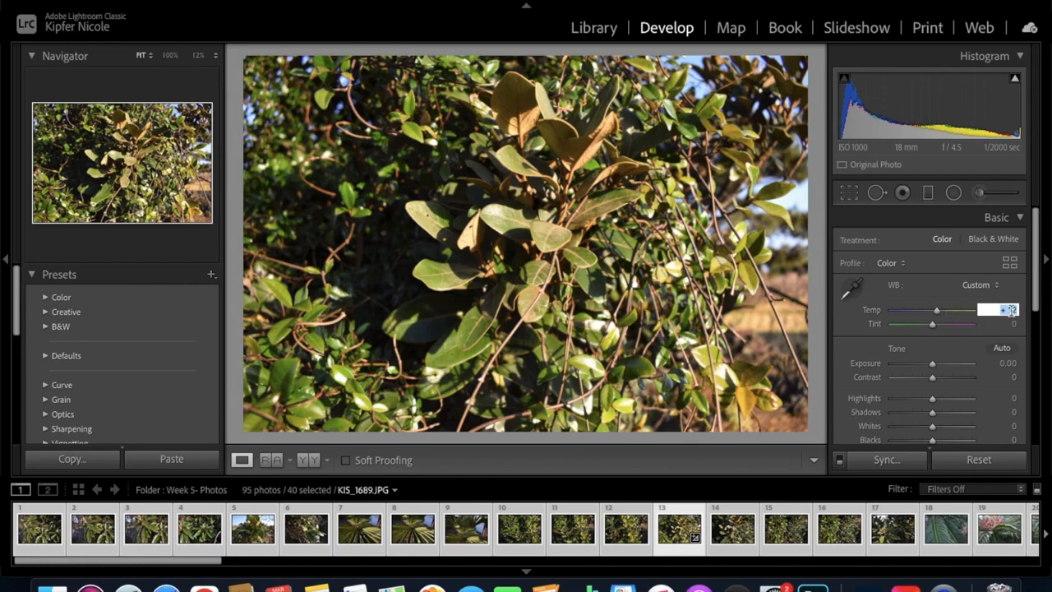
type("14")
key("Return")
left_click_drag(937, 312, 926, 314)
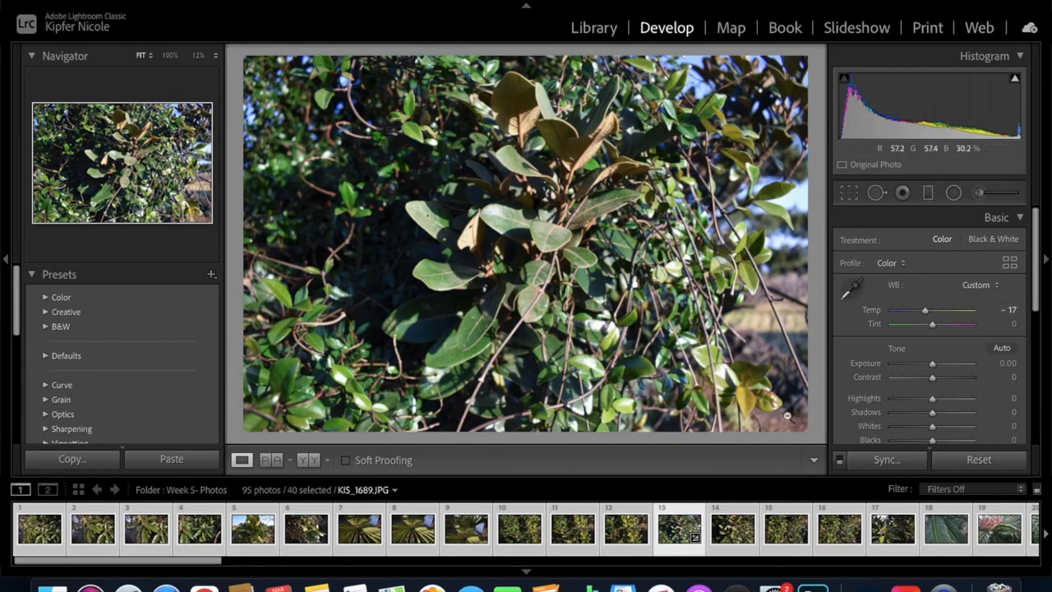
Step: Try brightening the photo to an Exposure of +0.80 and return the Exposure to 0
scroll(929, 319, "down", 1)
scroll(888, 341, "down", 2)
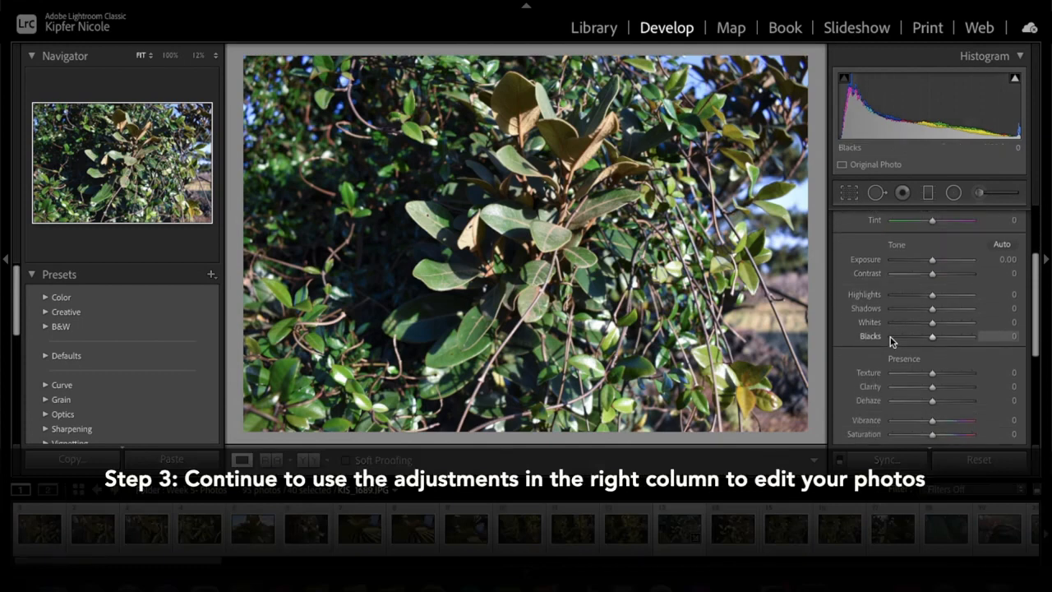
scroll(892, 342, "down", 1)
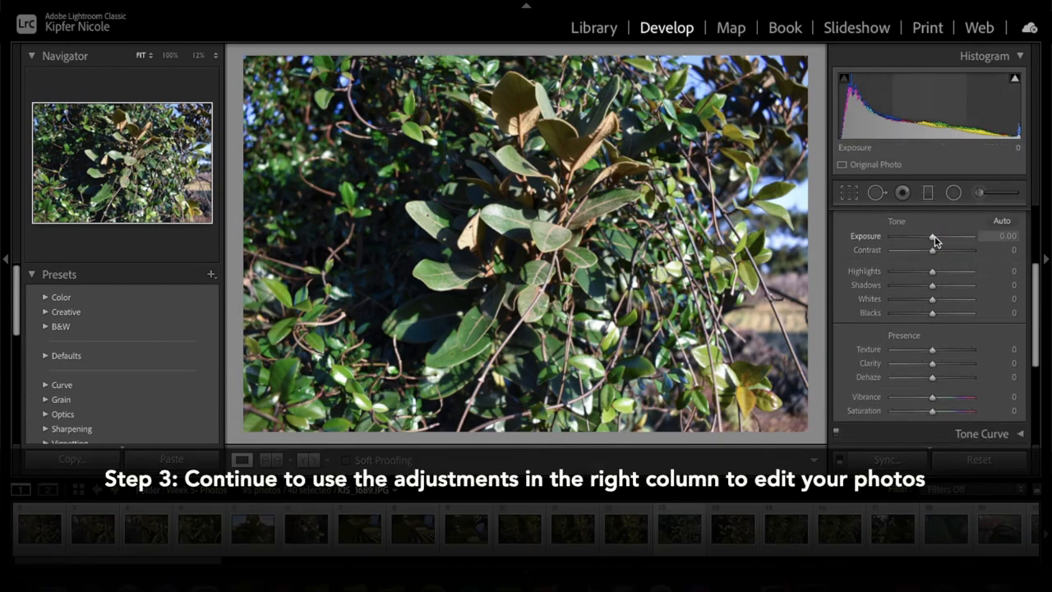
left_click_drag(933, 236, 939, 236)
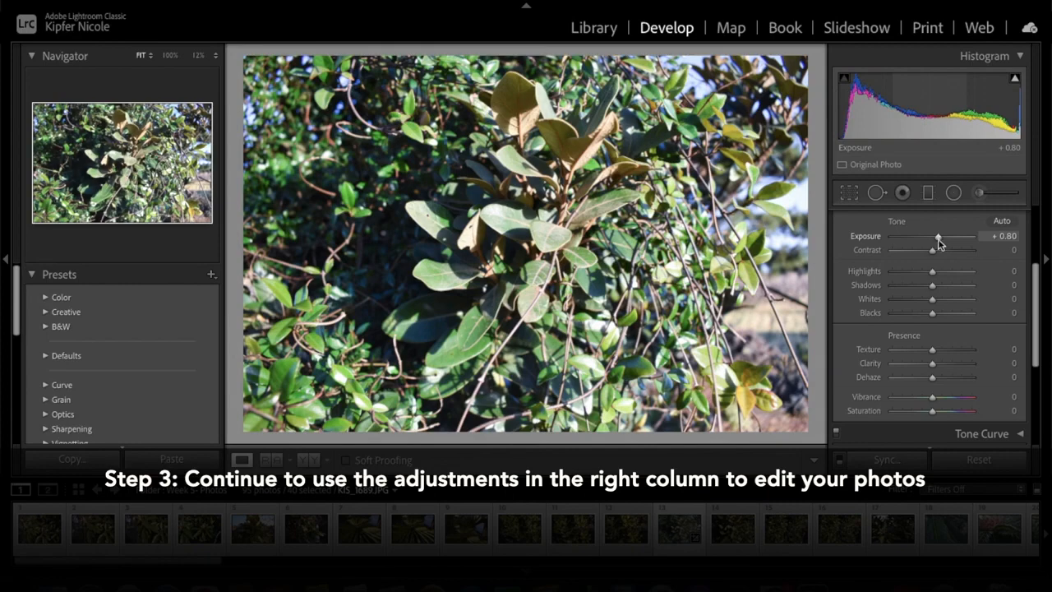
mouse_move(940, 237)
left_mouse_down()
mouse_move(921, 238)
mouse_move(932, 238)
left_mouse_up()
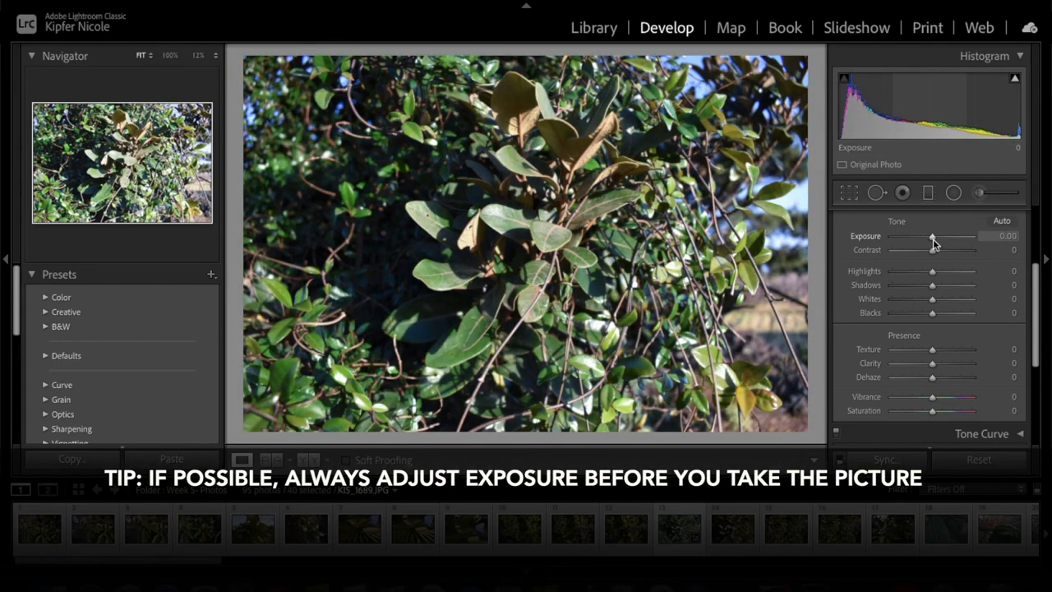
left_click_drag(932, 242, 934, 243)
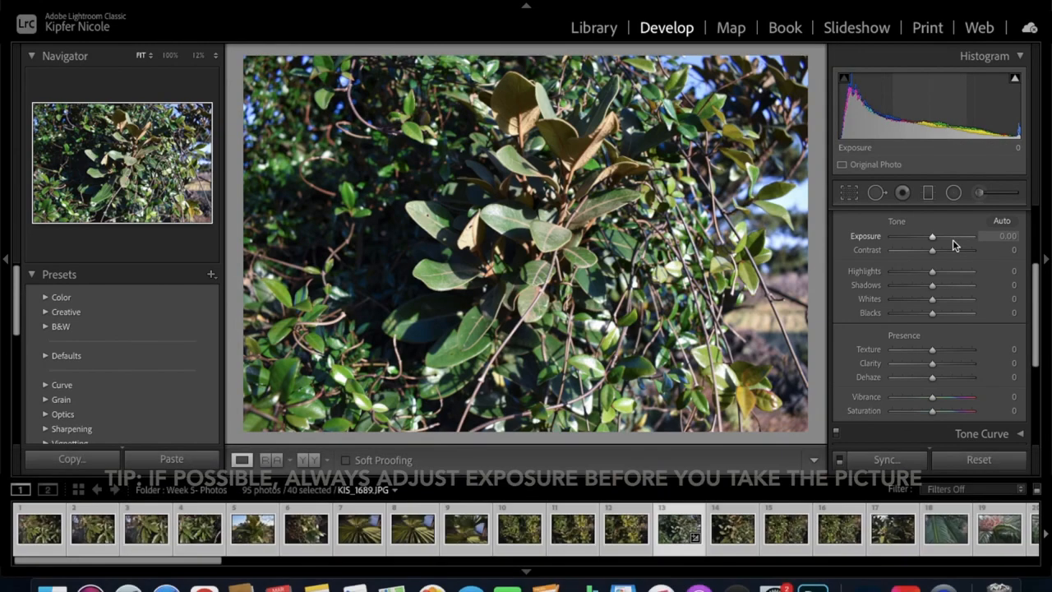
Step: Set the photo's Highlights to +38 and Shadows to -32, and reset Temp to 0
scroll(955, 242, "down", 1)
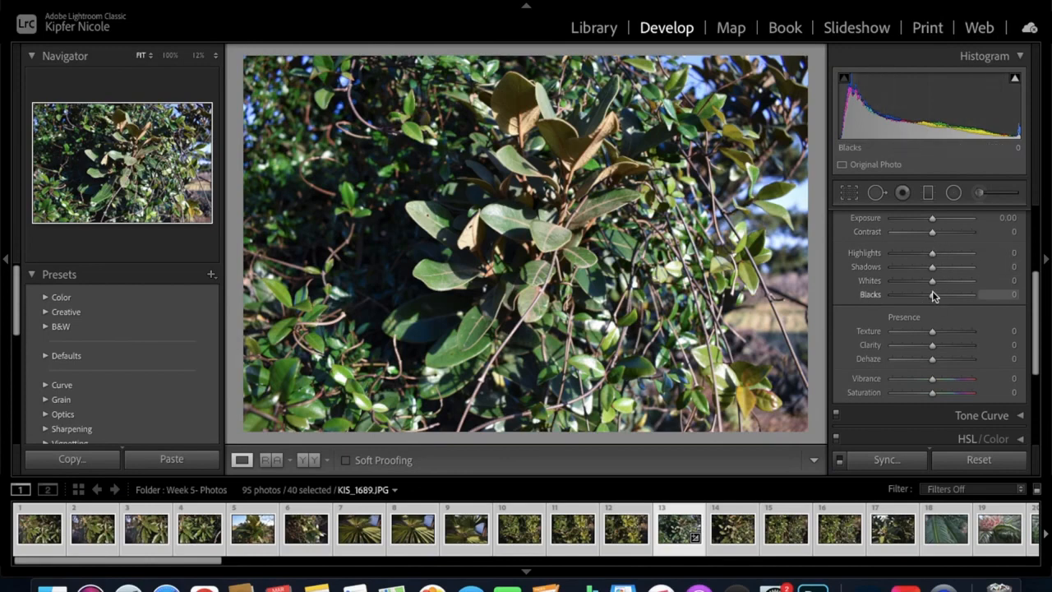
mouse_move(932, 255)
left_mouse_down()
mouse_move(949, 260)
mouse_move(919, 270)
left_mouse_up()
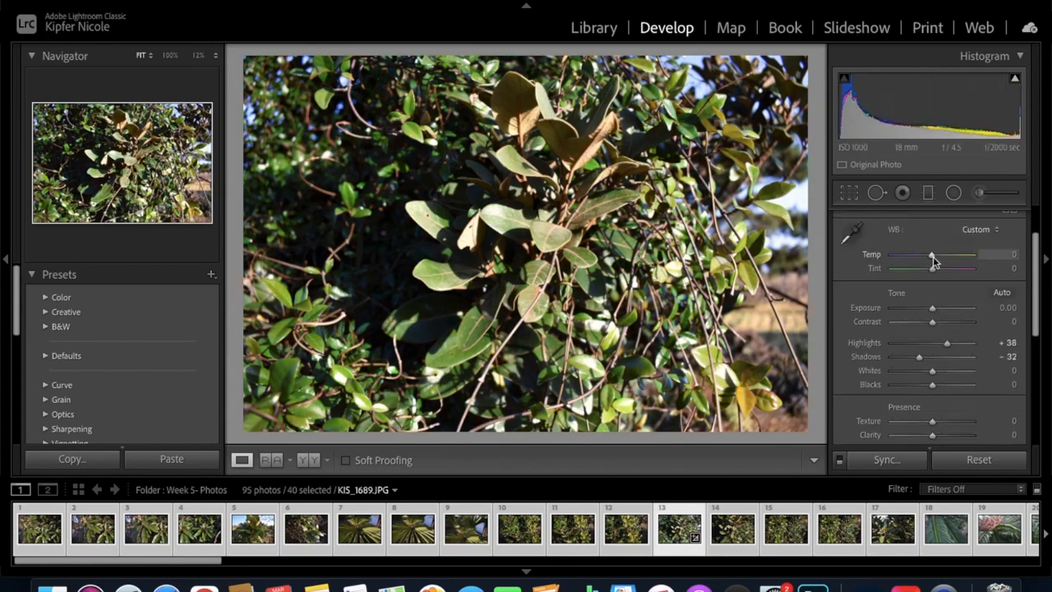
Step: Set the photo's Dehaze to +24 and Vibrance to +18
scroll(939, 302, "down", 3)
scroll(939, 304, "down", 5)
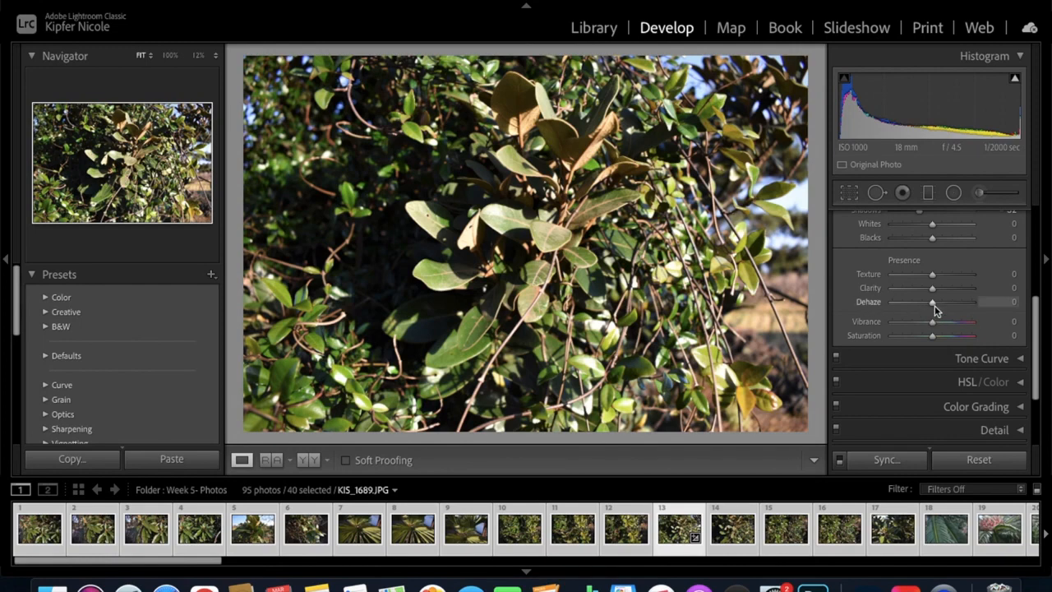
left_click_drag(933, 304, 943, 308)
scroll(934, 284, "down", 3)
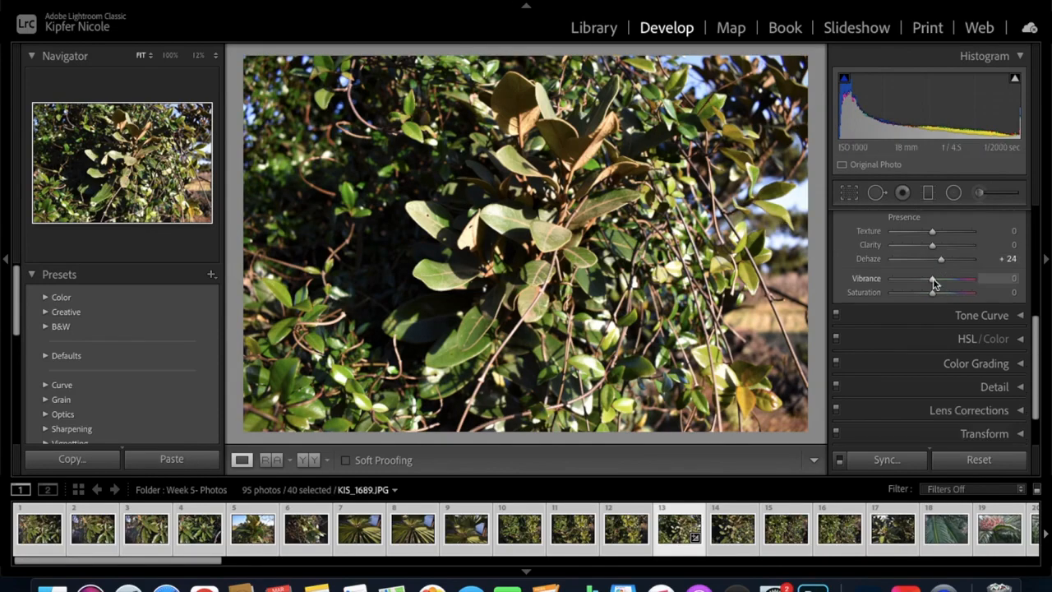
left_click_drag(933, 280, 940, 282)
Step: Compare the original and edited versions of the photo in the side-by-side Before & After view
scroll(941, 283, "up", 6)
scroll(941, 282, "up", 4)
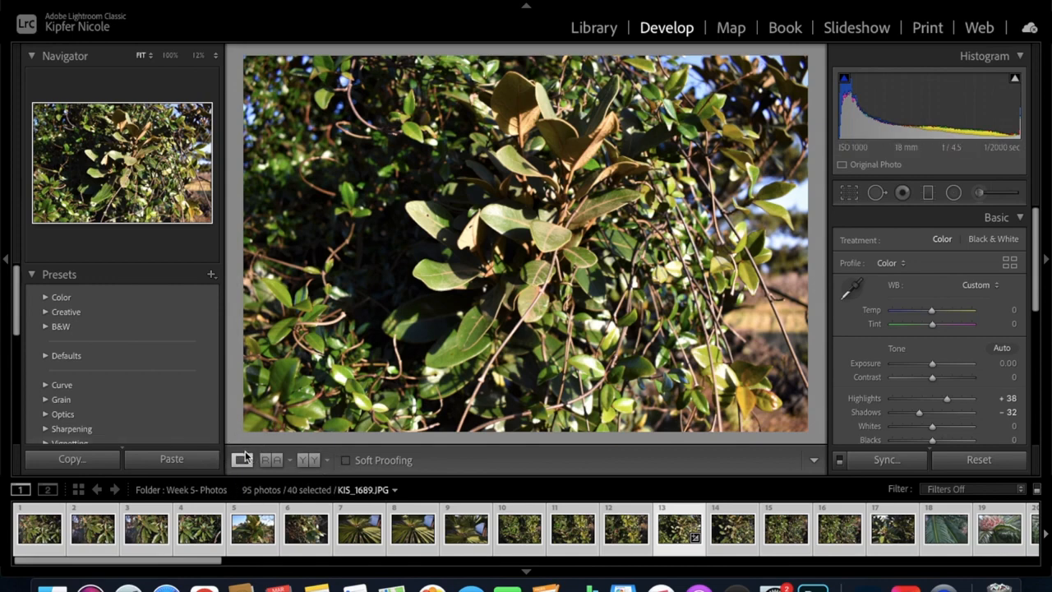
left_click(311, 462)
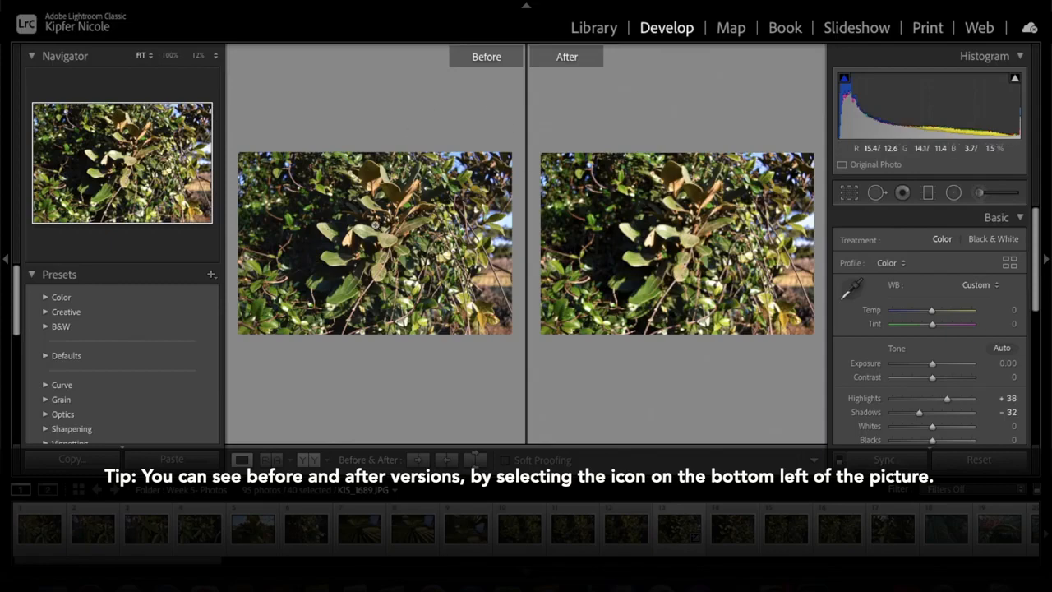
Step: Try a Temp of -4 on the photo and set it back to 0
left_click(1011, 309)
type("-4")
double_click(1010, 309)
type("0")
key("Return")
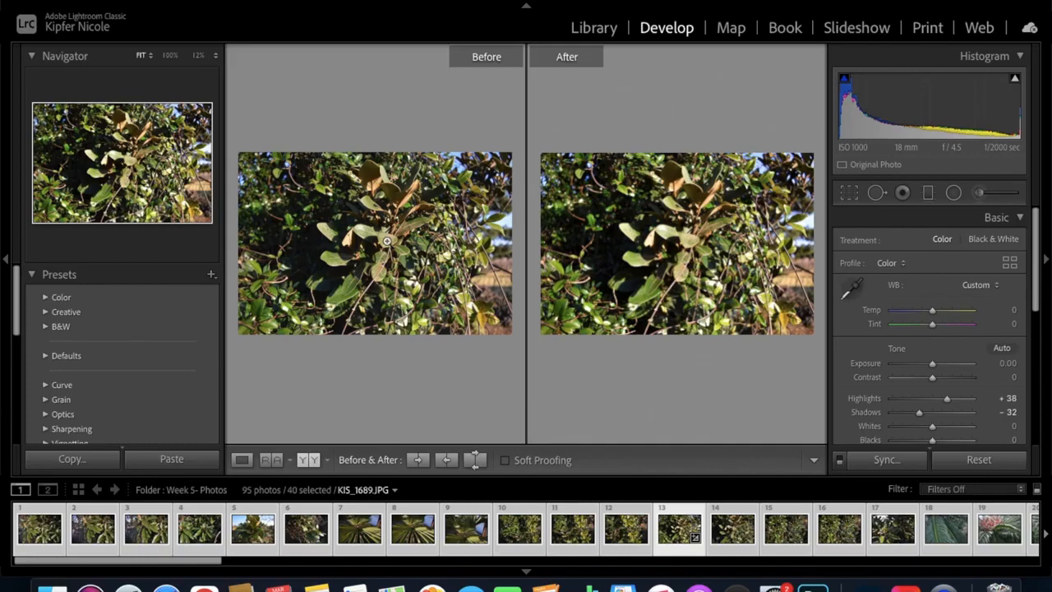
Step: Create a develop preset named "afternoon plants" in the User Presets group from the photo's current adjustments
scroll(890, 424, "down", 2)
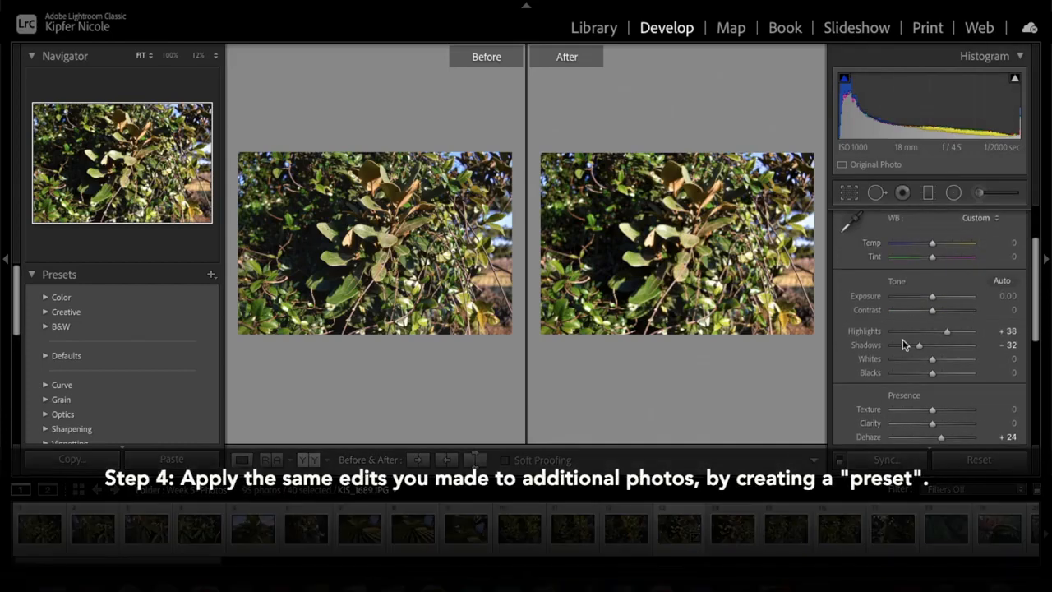
scroll(887, 349, "down", 4)
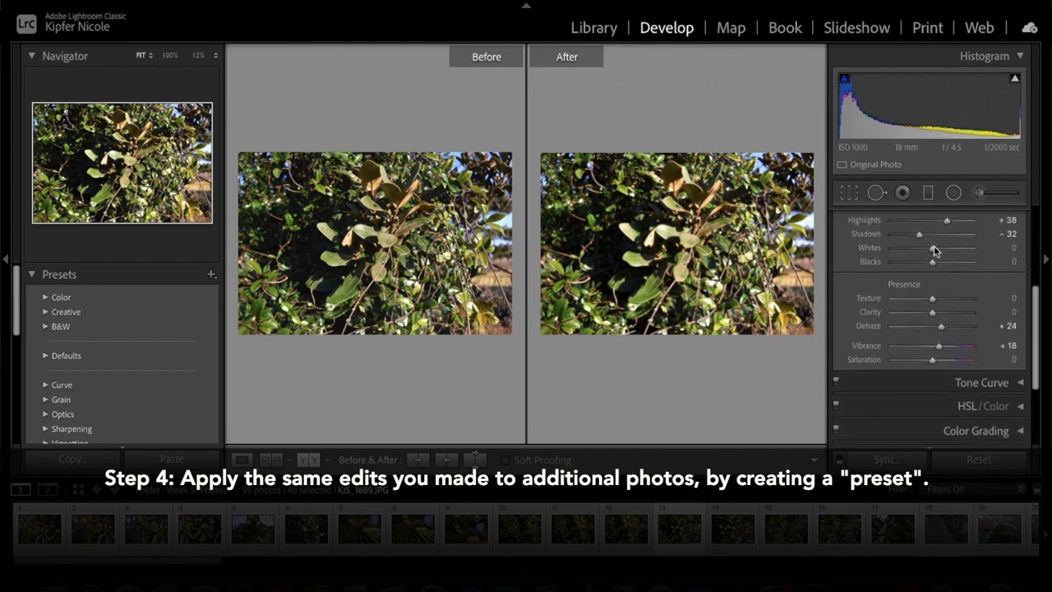
scroll(951, 264, "up", 5)
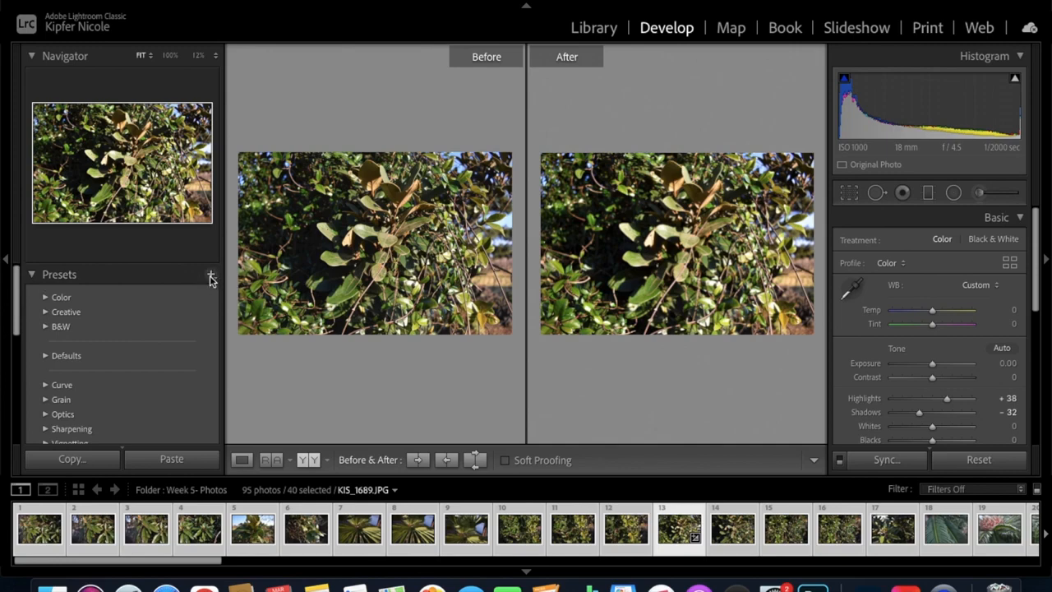
left_click(212, 276)
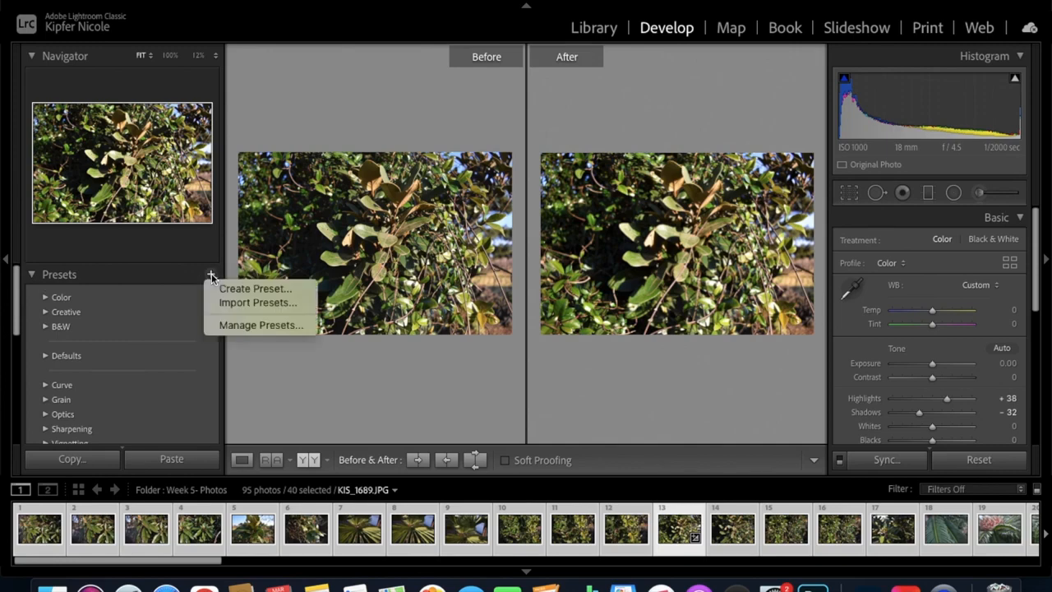
left_click(234, 290)
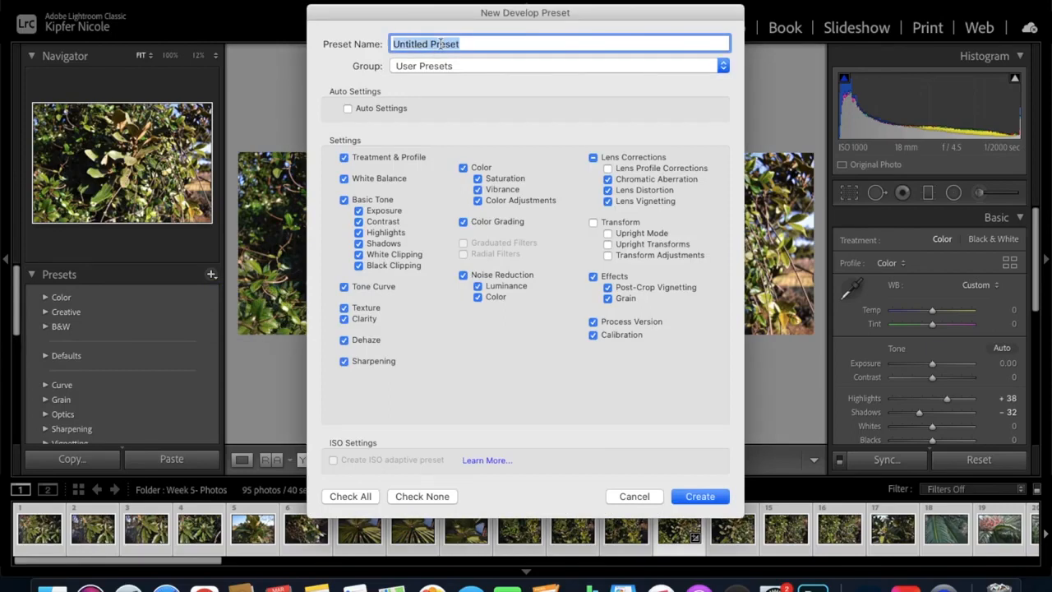
type("plants")
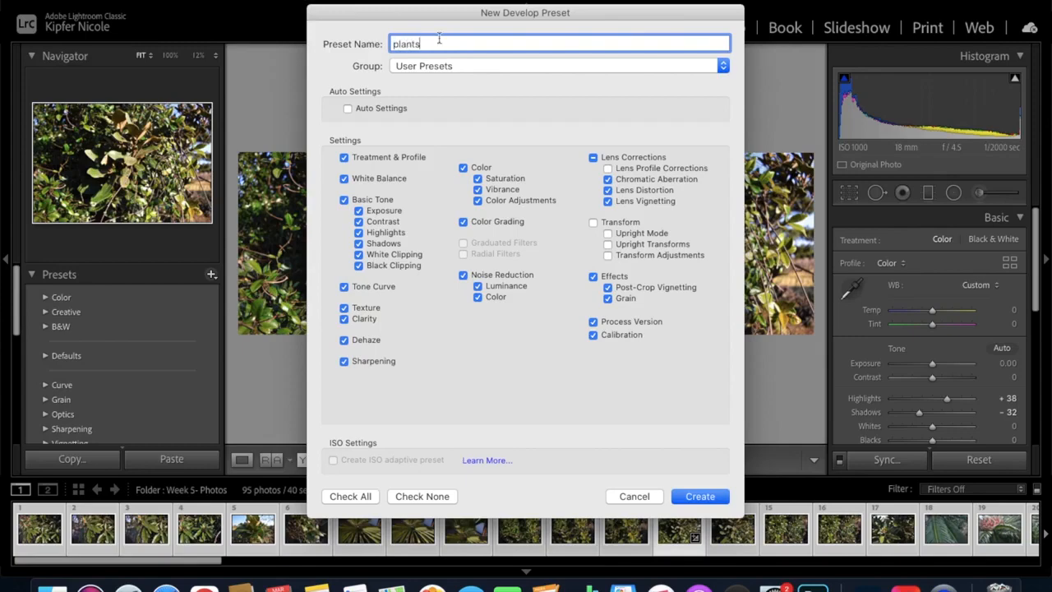
left_click(393, 45)
type("afternoon")
left_click(700, 496)
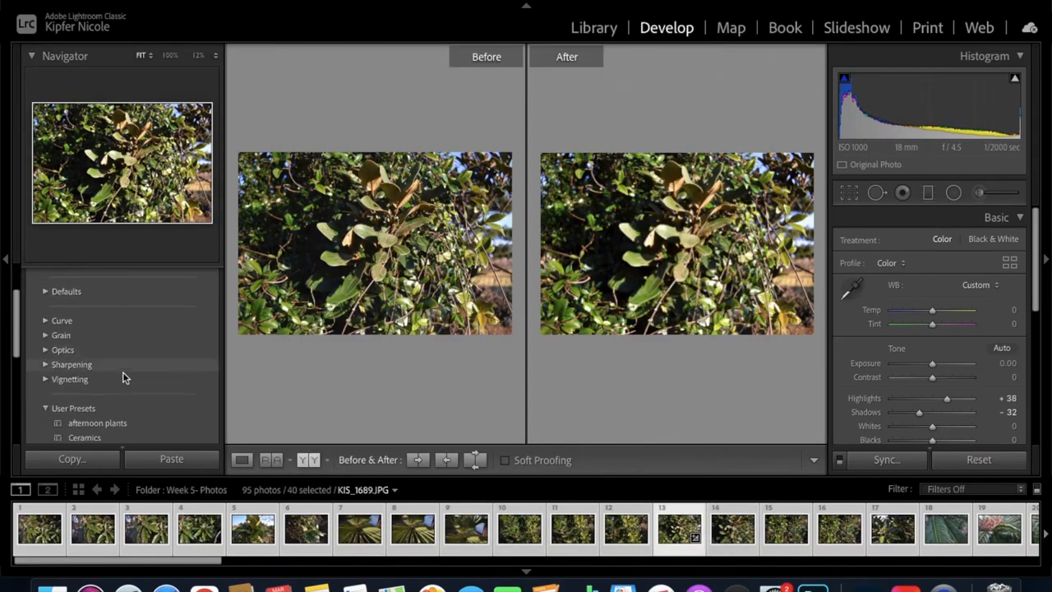
Step: Apply the "afternoon plants" user preset to the current photo
scroll(123, 373, "down", 1)
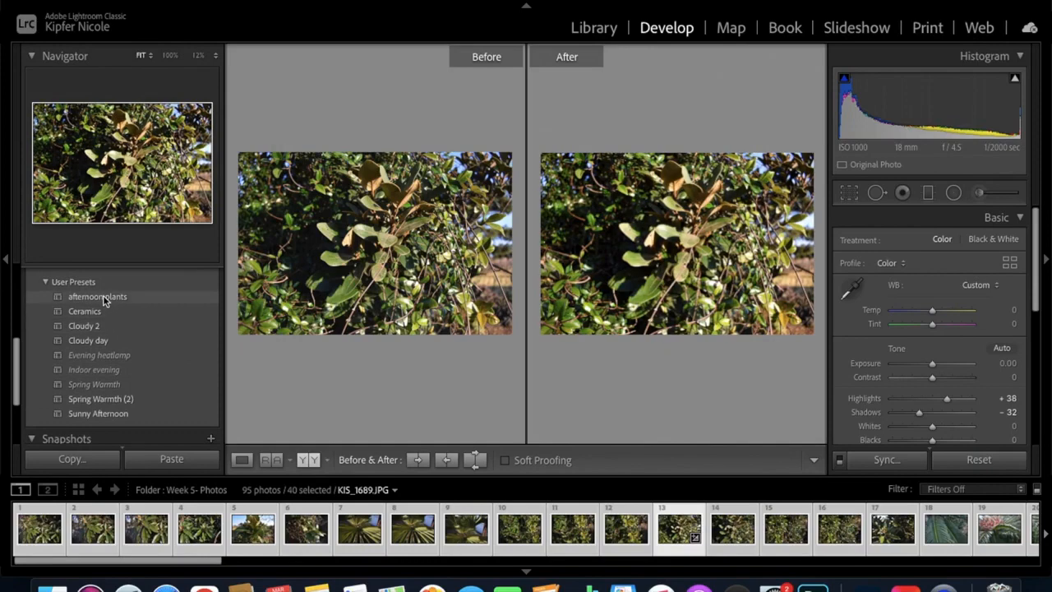
scroll(78, 328, "up", 5)
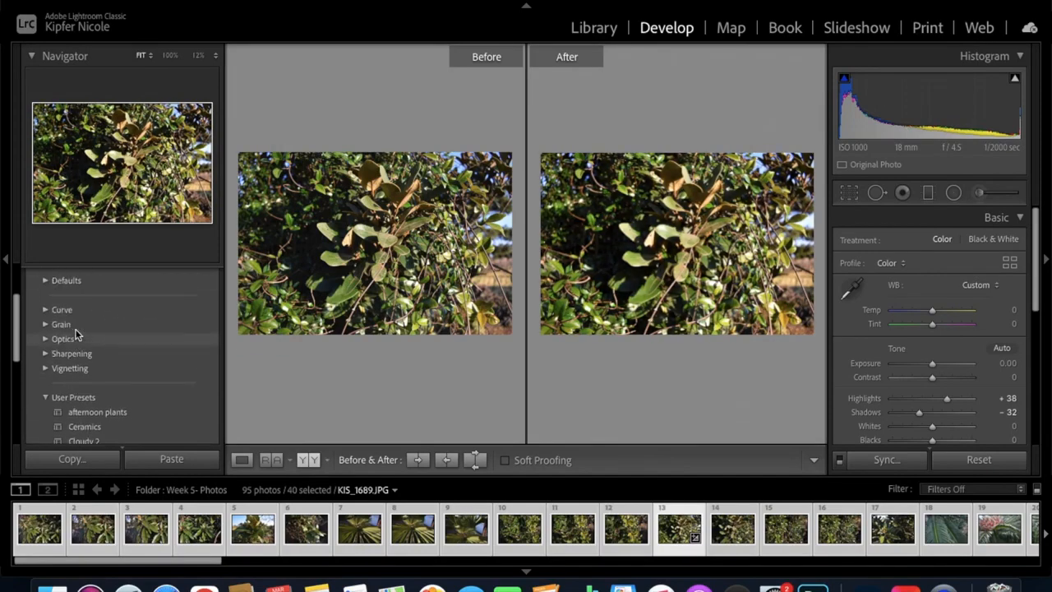
scroll(76, 336, "down", 6)
scroll(82, 345, "up", 2)
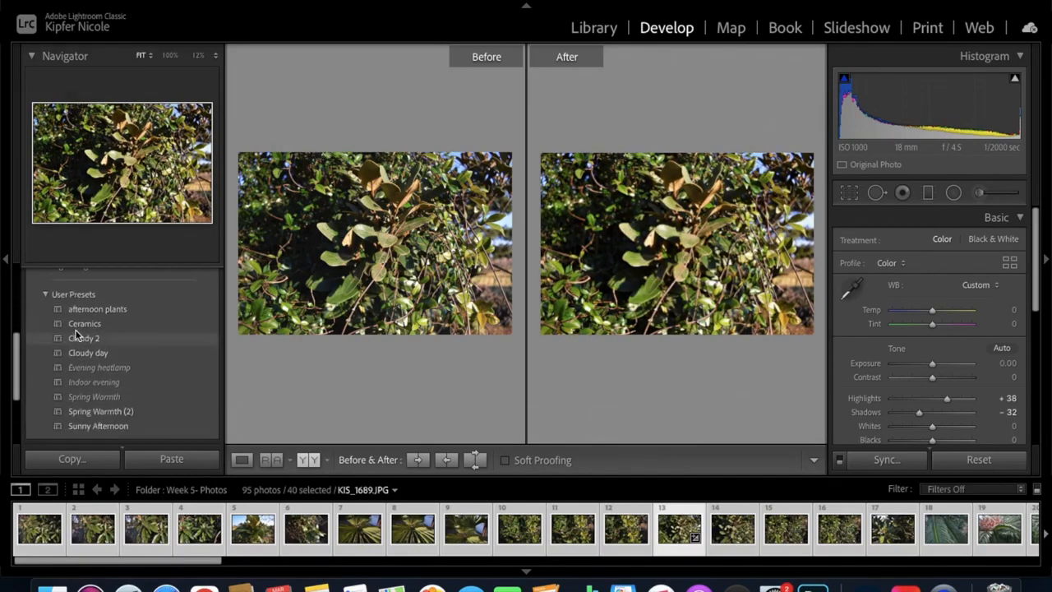
left_click(102, 312)
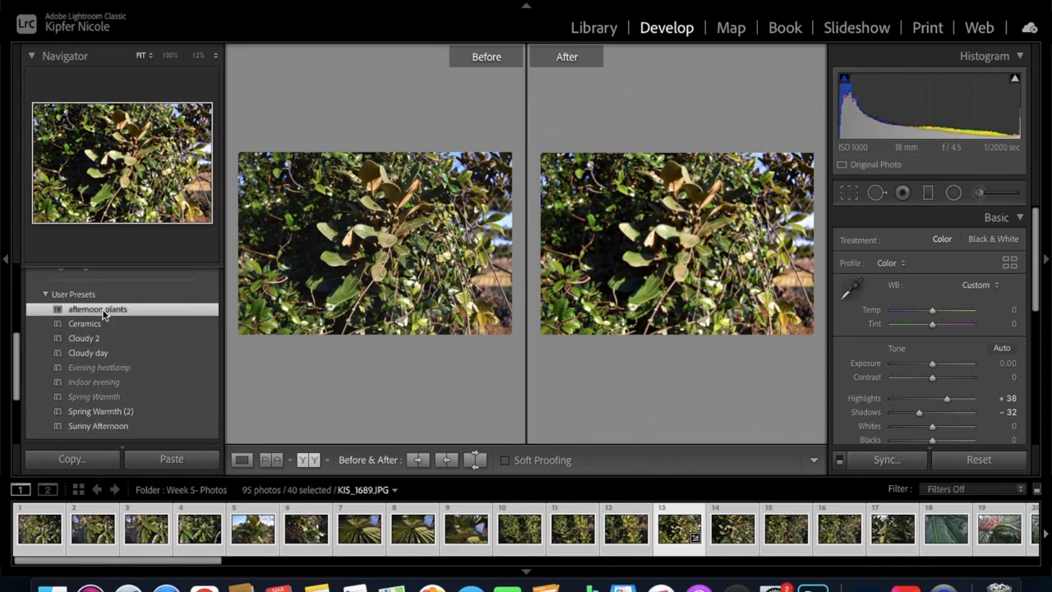
Step: Apply the "afternoon plants" user preset to the fifth photo in the filmstrip, KIS_1681.JPG
left_click(244, 535)
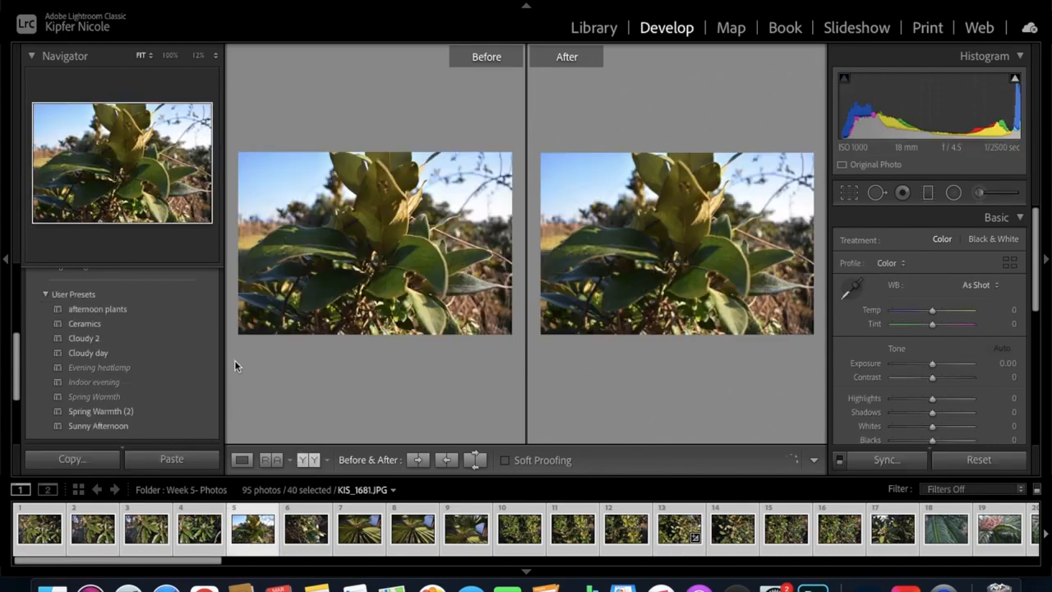
left_click(94, 310)
left_click(95, 310)
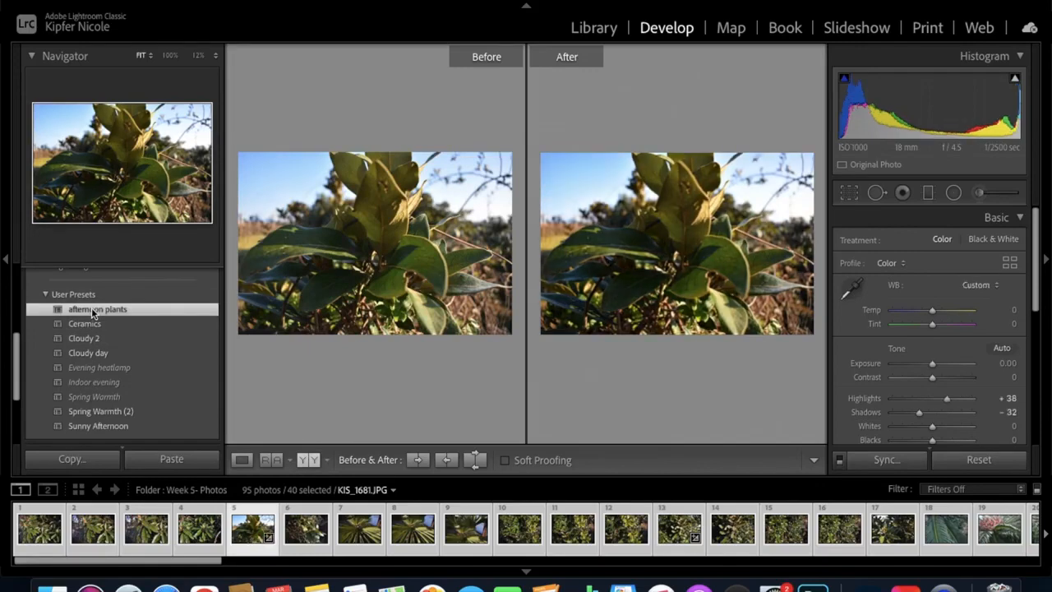
Step: Apply the "afternoon plants" user preset to the eighth photo in the filmstrip, the palm photo KIS_1684.JPG
left_click(415, 532)
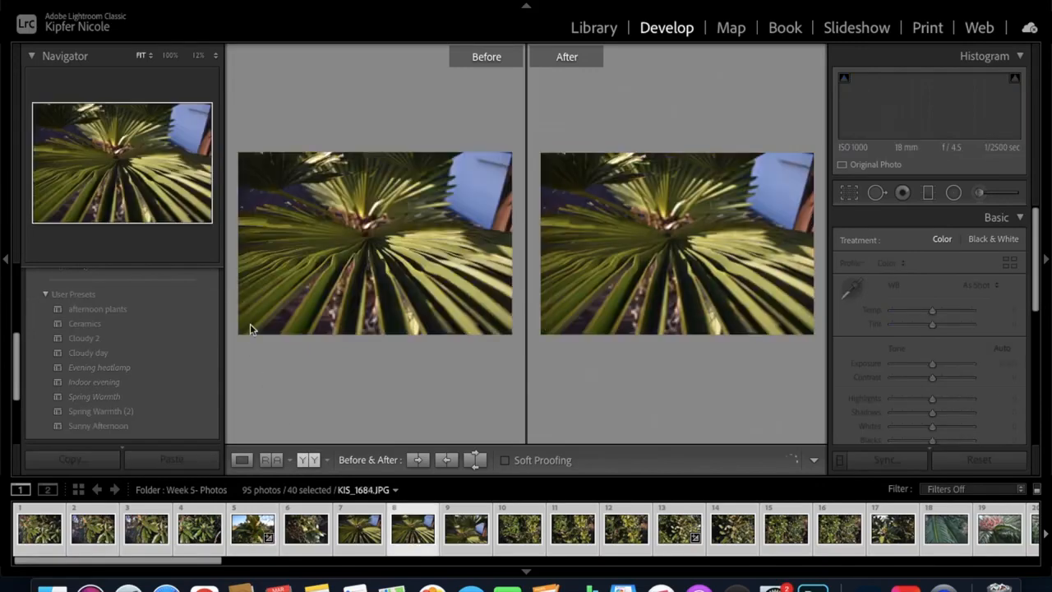
left_click(73, 309)
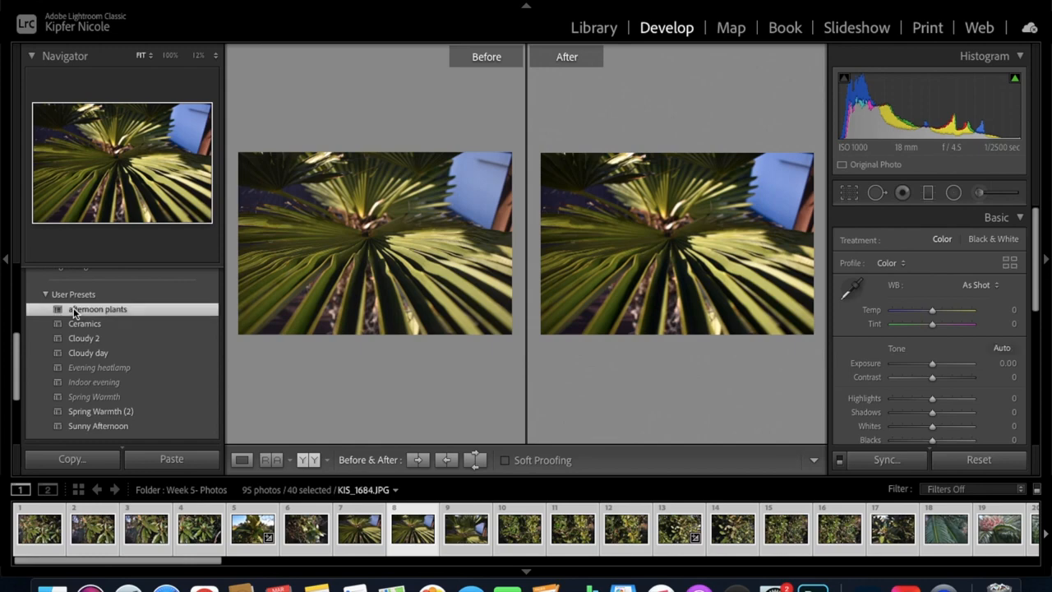
left_click(153, 313)
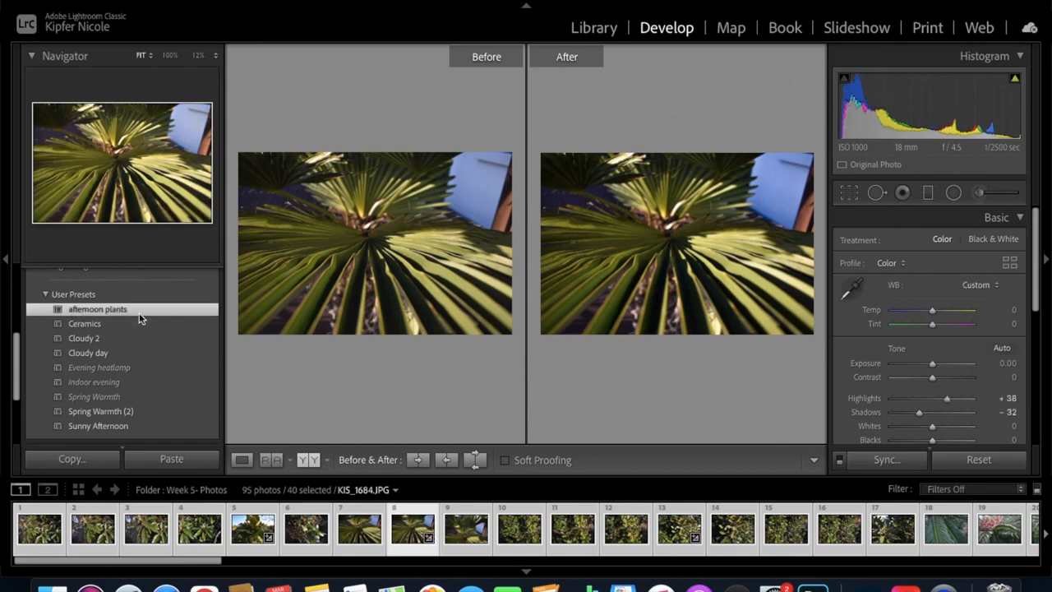
Step: Apply the "afternoon plants" user preset to the second photo, KIS_1678.JPG, and warm it by setting Temp to +13
left_click(89, 534)
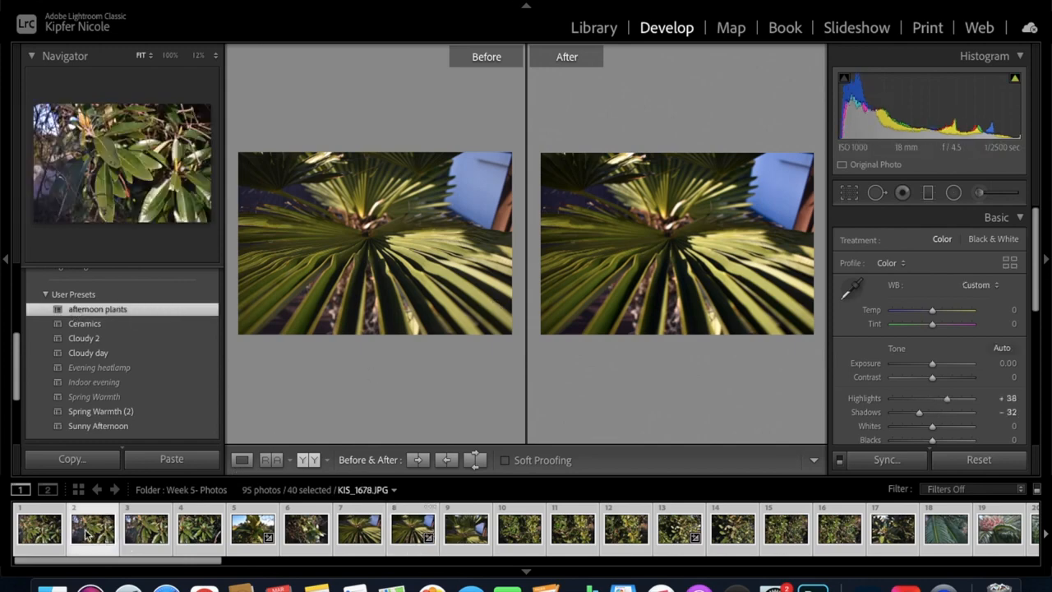
left_click(103, 313)
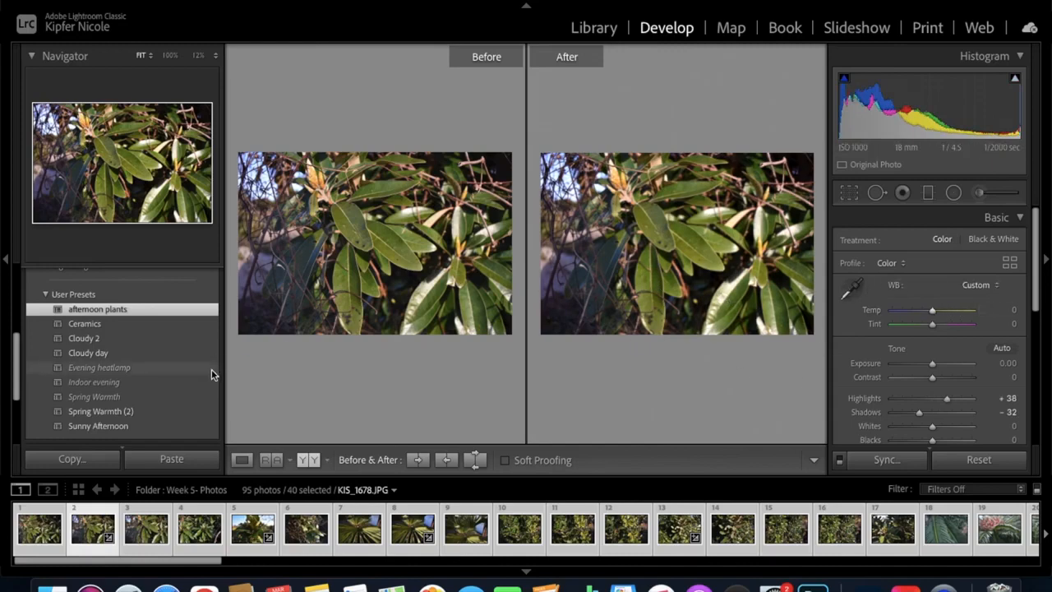
left_click_drag(932, 318, 938, 317)
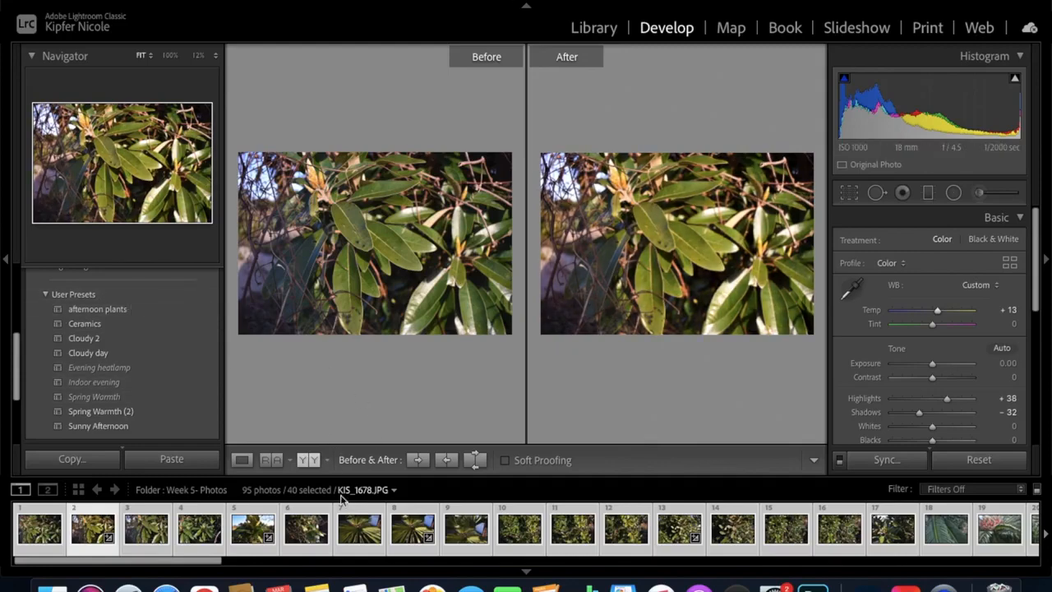
Step: Apply the "afternoon plants" user preset to the sixth and seventh photos in the filmstrip, KIS_1682.JPG and KIS_1683.JPG, one after the other
left_click(312, 534)
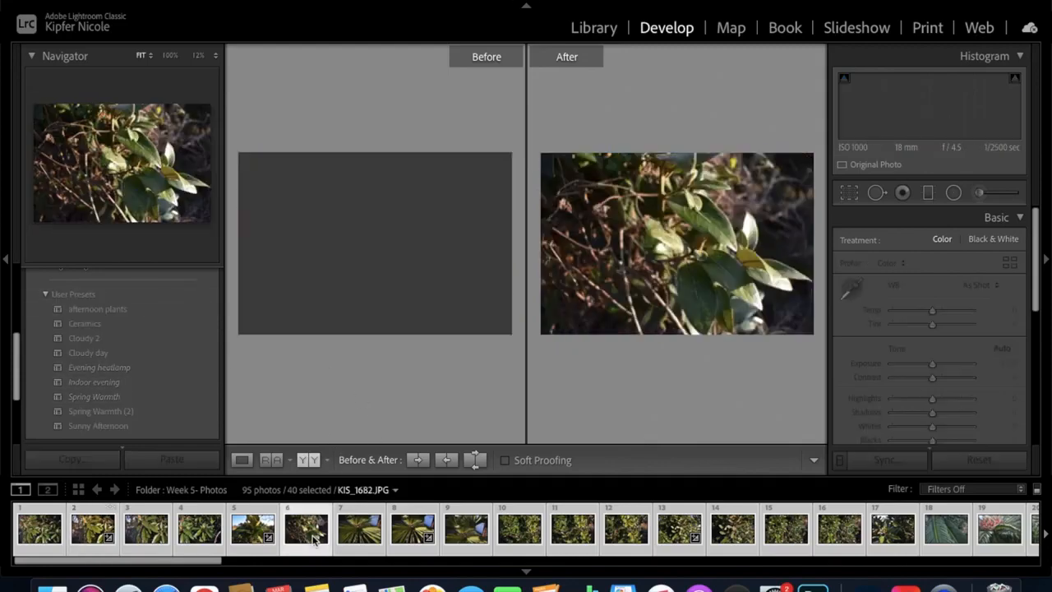
left_click(125, 309)
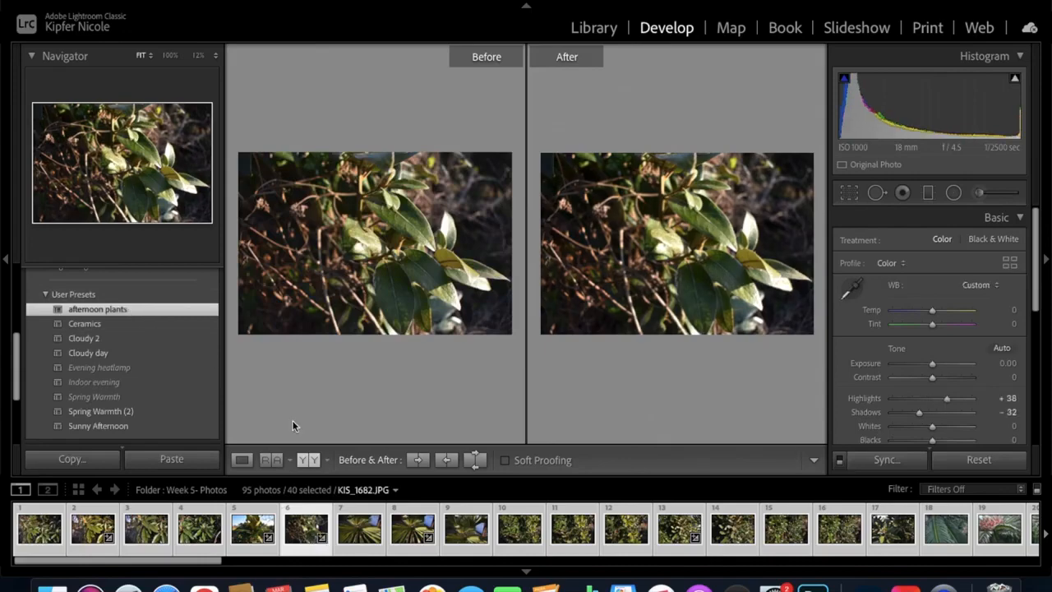
left_click(359, 534)
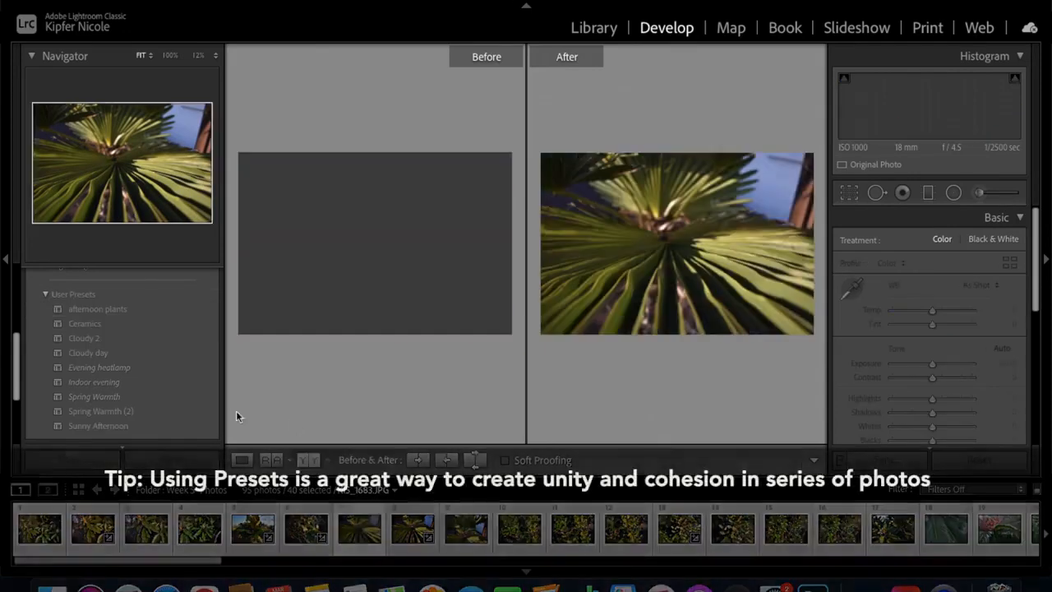
left_click(115, 311)
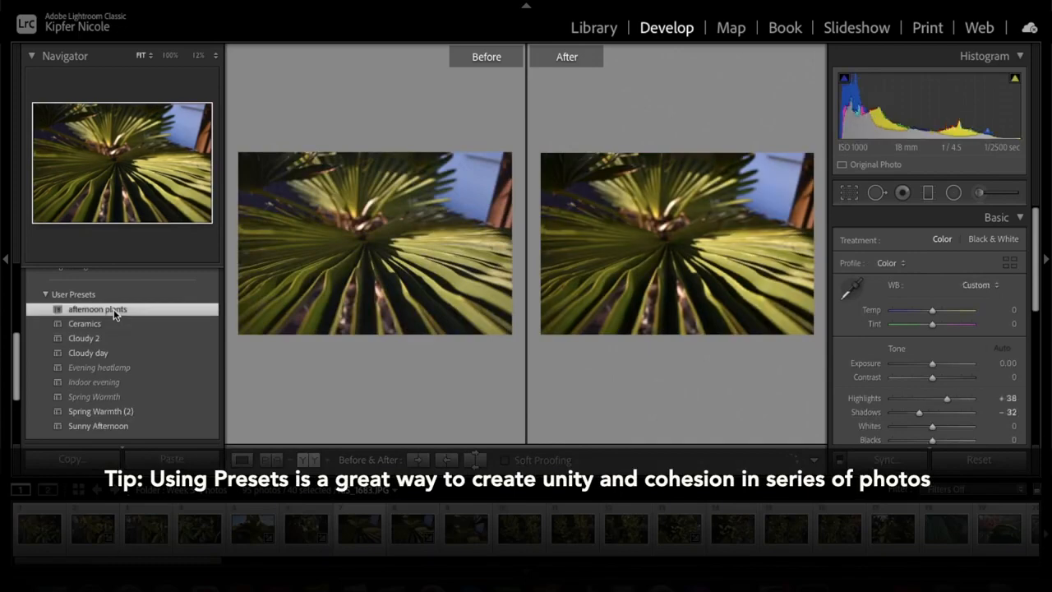